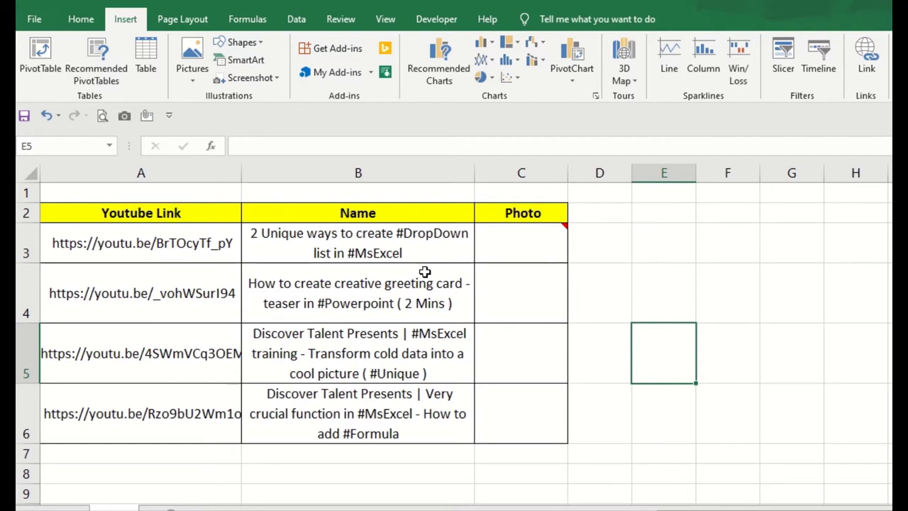
Preview the screenshot comment on C3, then click through cells C4, A3, B2 and B3.
left_click(404, 244)
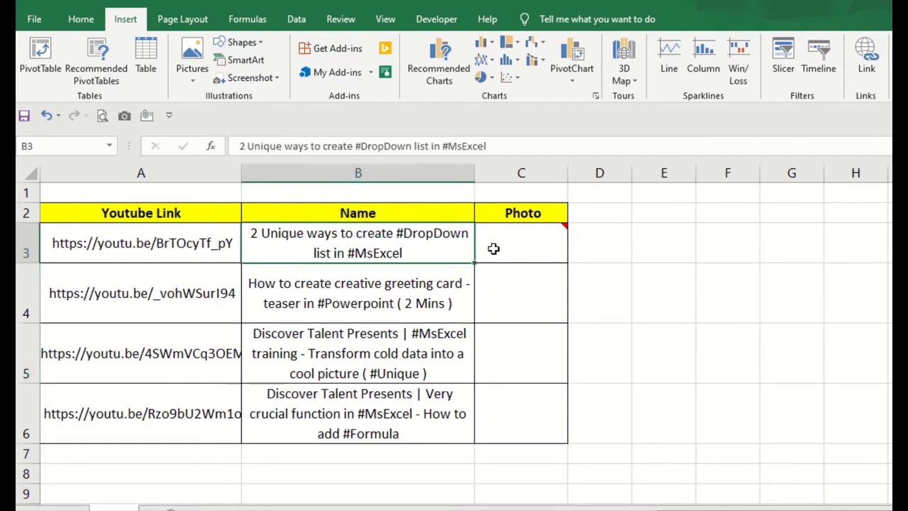
left_click(522, 241)
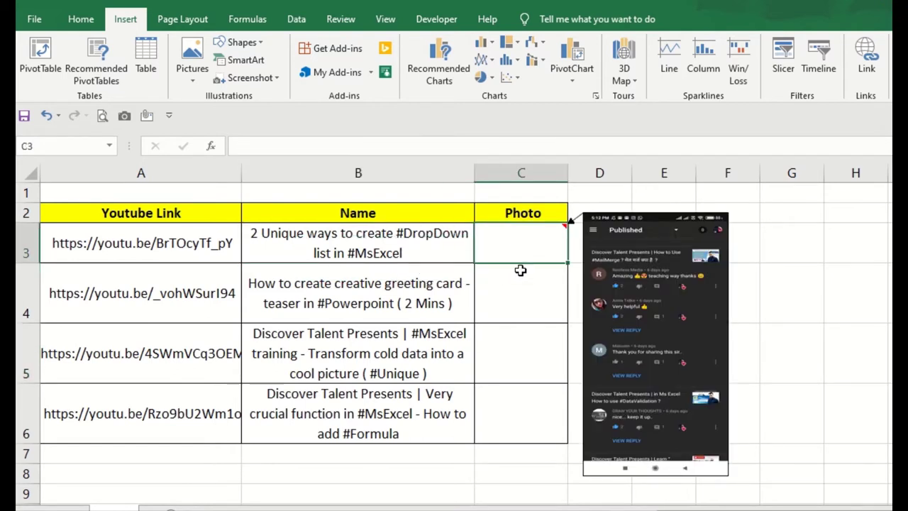
left_click(520, 271)
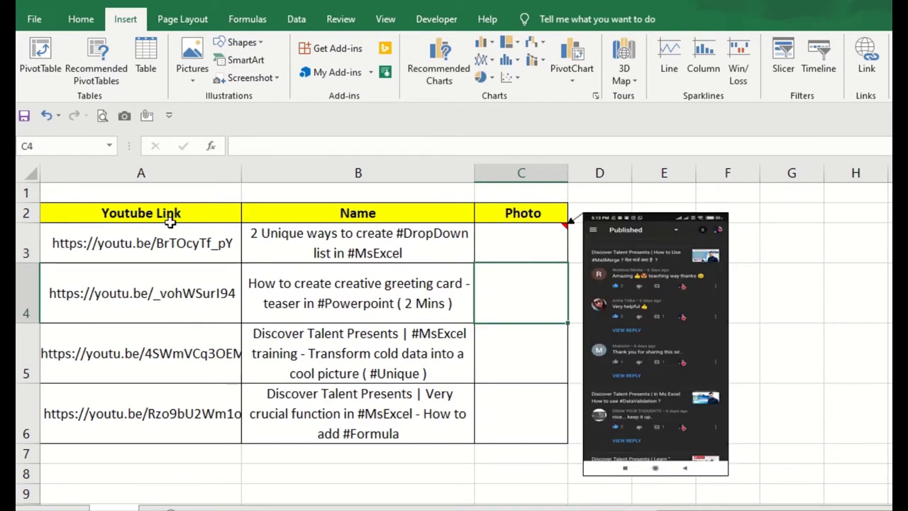
left_click(197, 217)
left_click(189, 250)
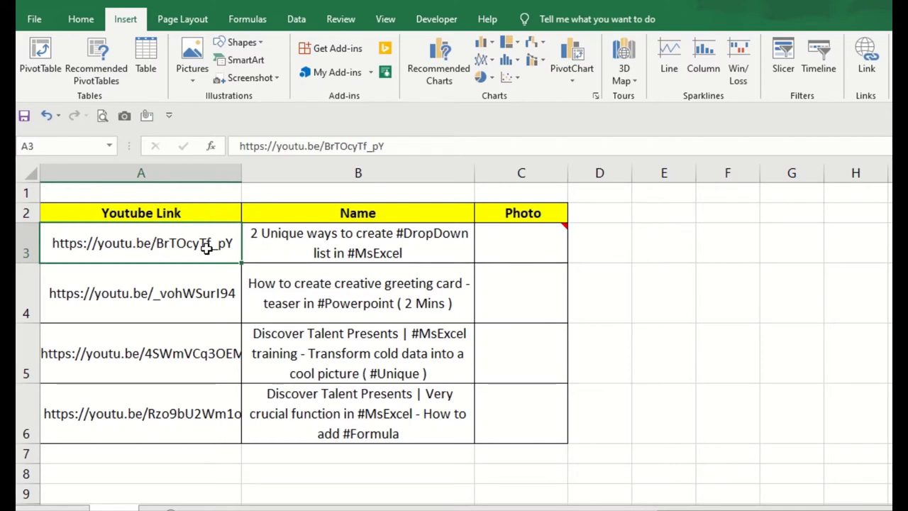
left_click(326, 234)
left_click(332, 212)
left_click(341, 268)
left_click(341, 241)
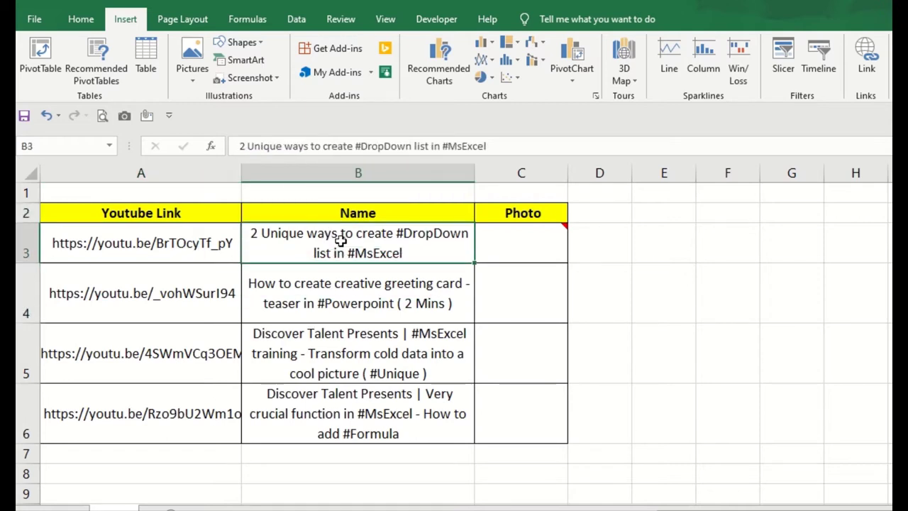
left_click(145, 243)
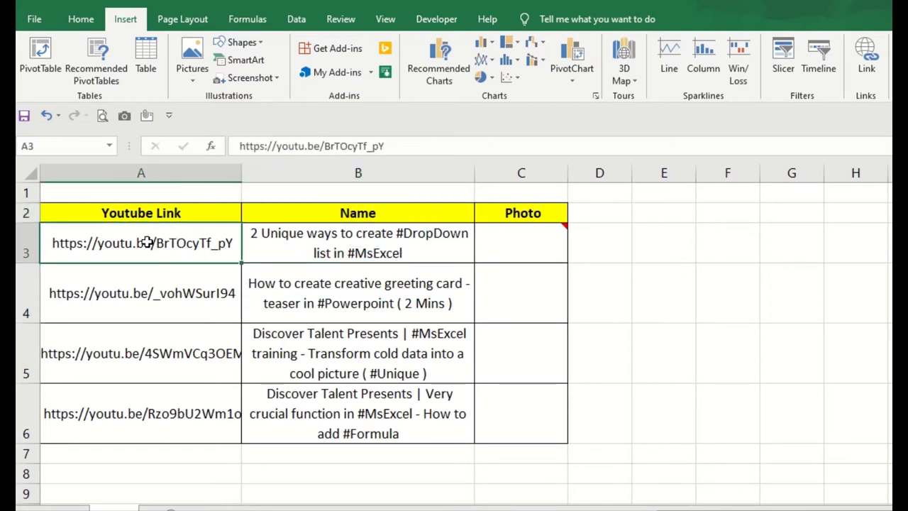
left_click(349, 246)
Show C3's screenshot comment, select C5 and C4, then select the table A2:C6.
mouse_move(516, 238)
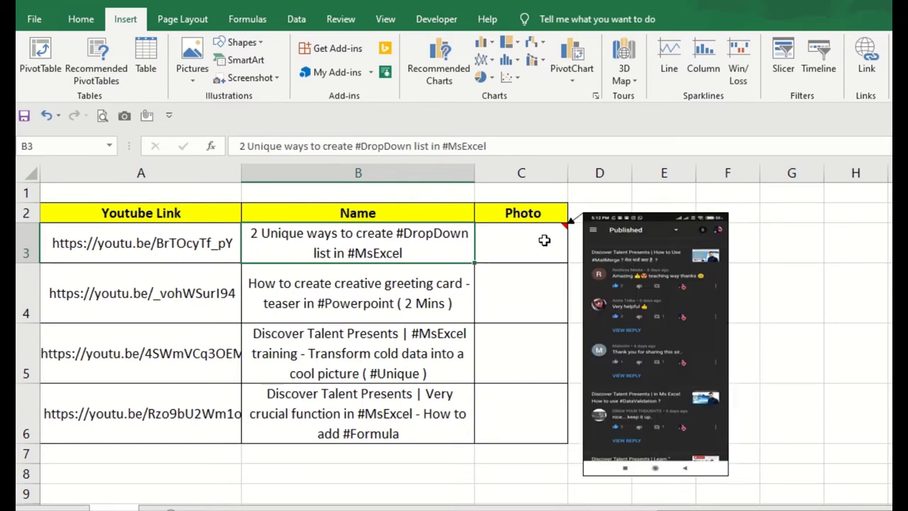
left_click(537, 227)
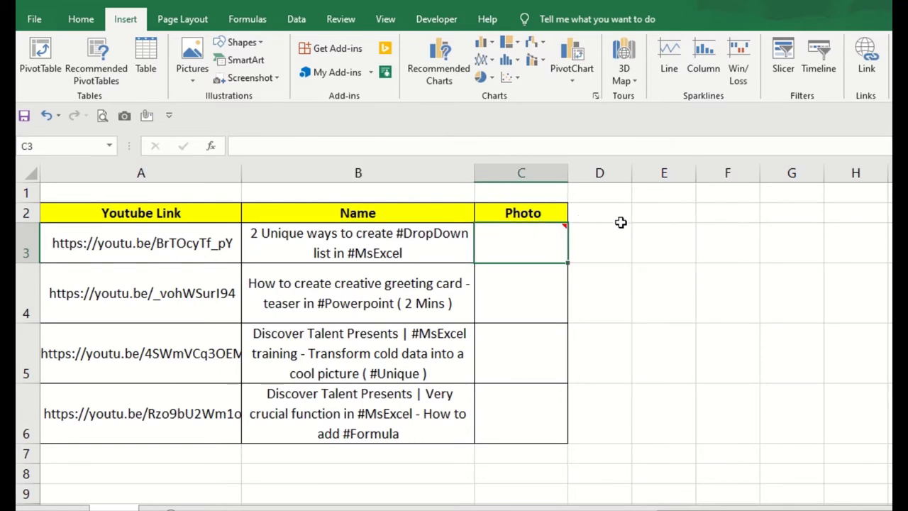
left_click(565, 377)
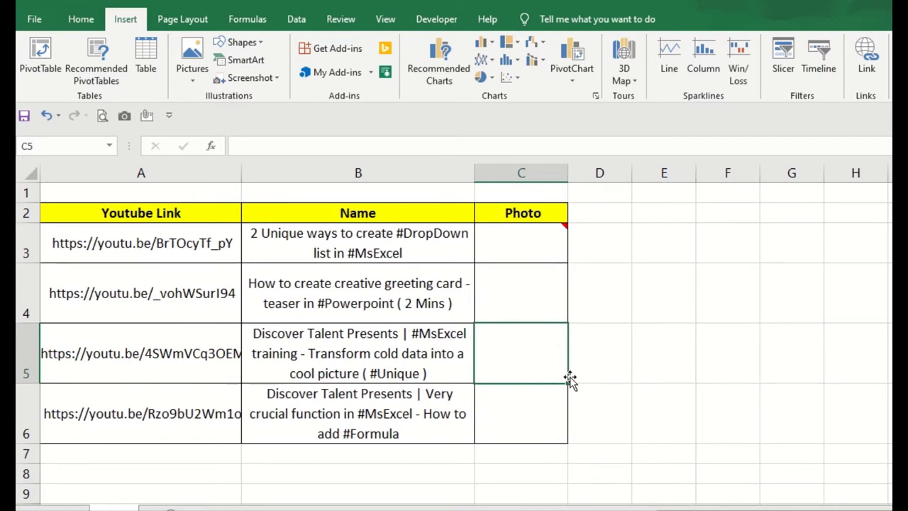
left_click(382, 225)
left_click(514, 311)
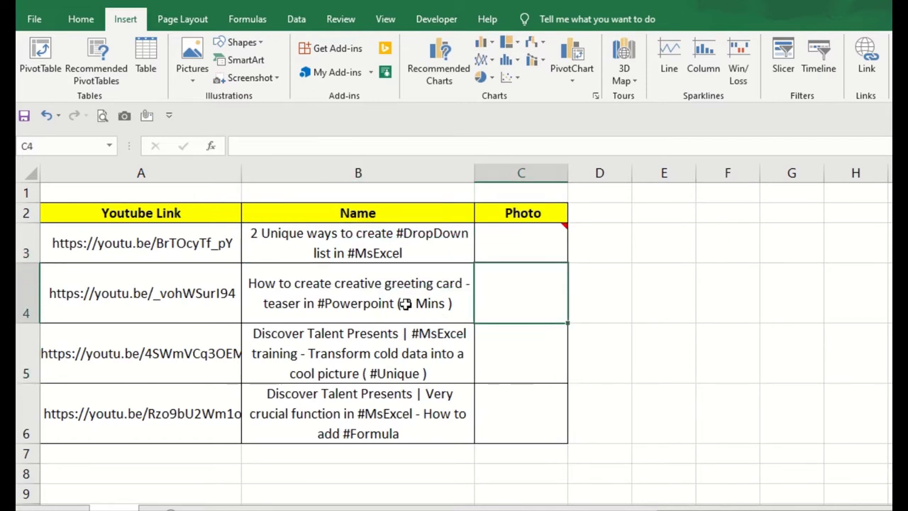
left_click_drag(151, 216, 501, 434)
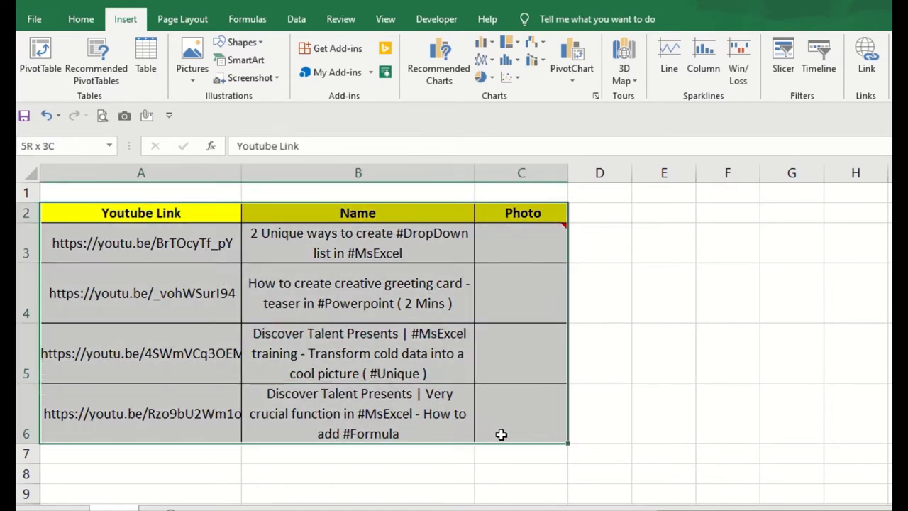
Add a new comment to cell C4 and delete its author label so it's blank.
left_click(517, 313)
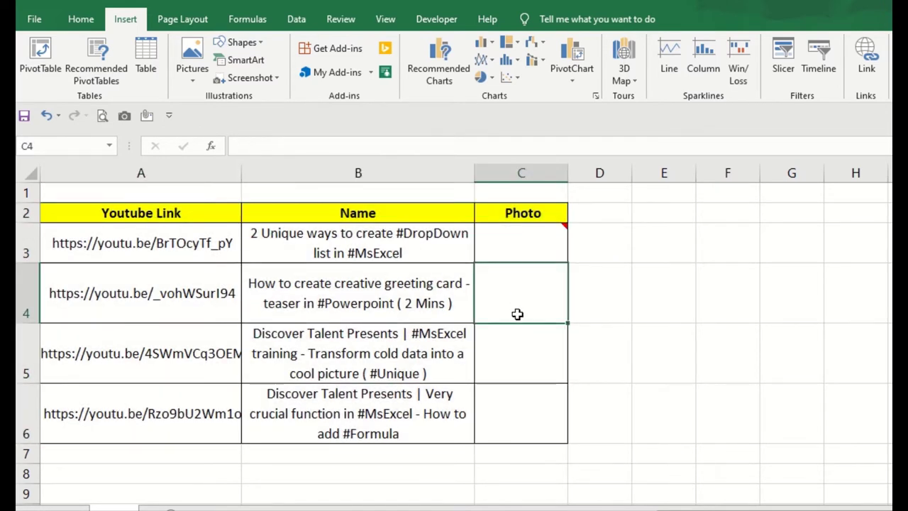
right_click(517, 314)
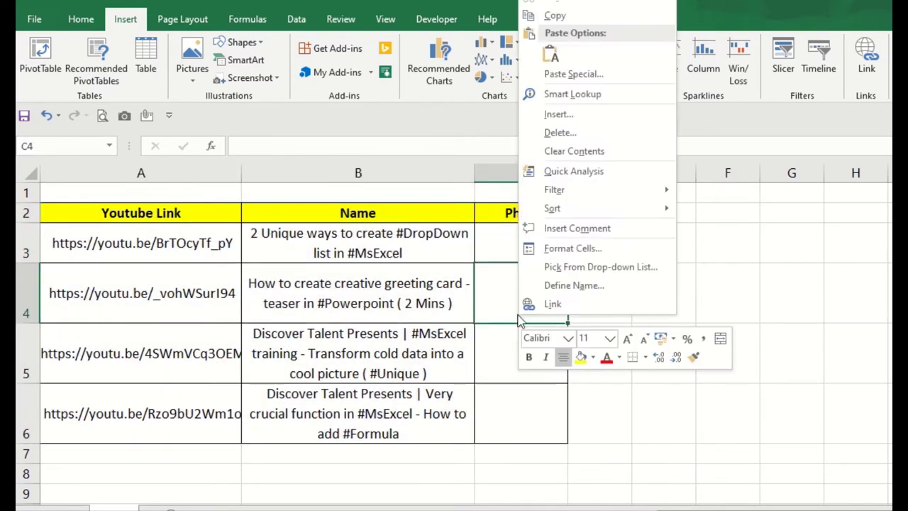
left_click(572, 237)
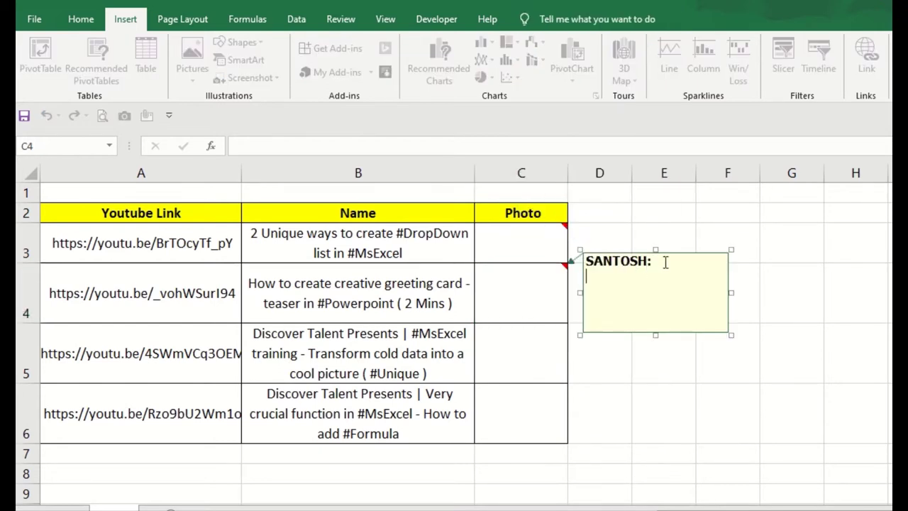
left_click_drag(656, 262, 580, 260)
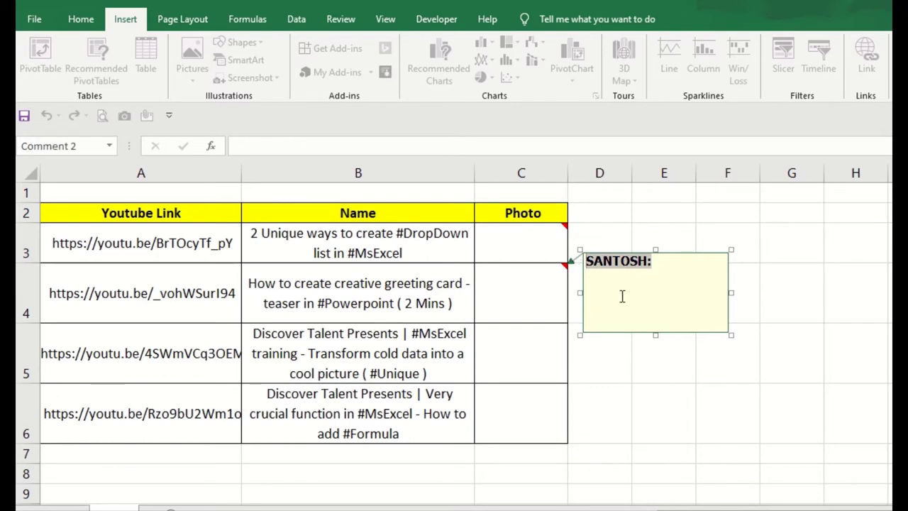
key("Delete")
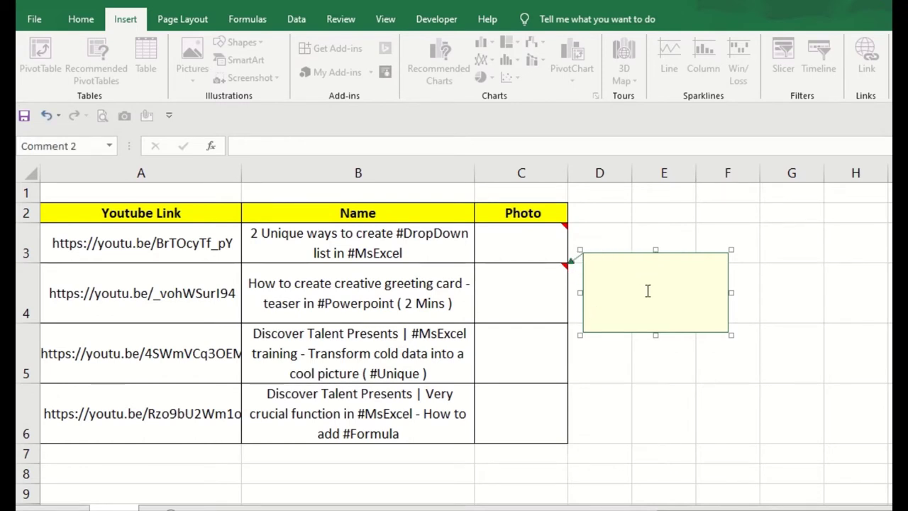
Bring up the context menu from the C4 comment box's border.
right_click(685, 257)
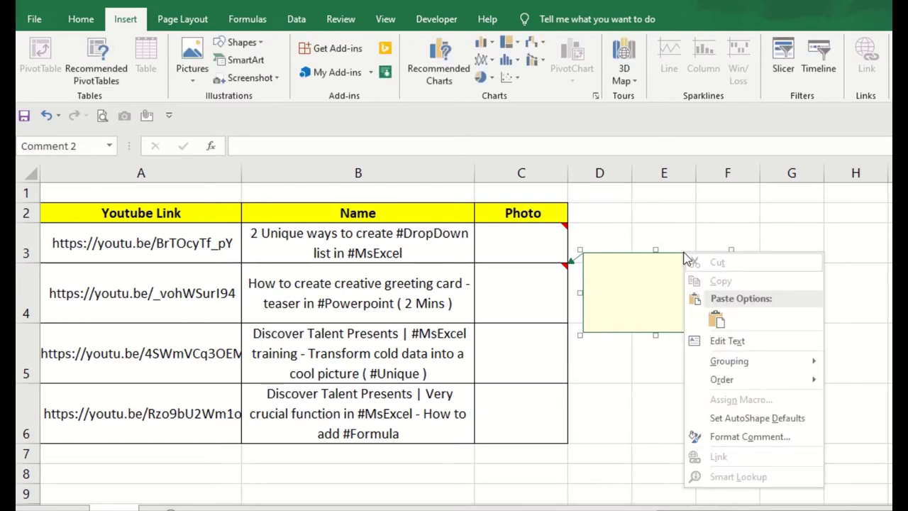
key("Escape")
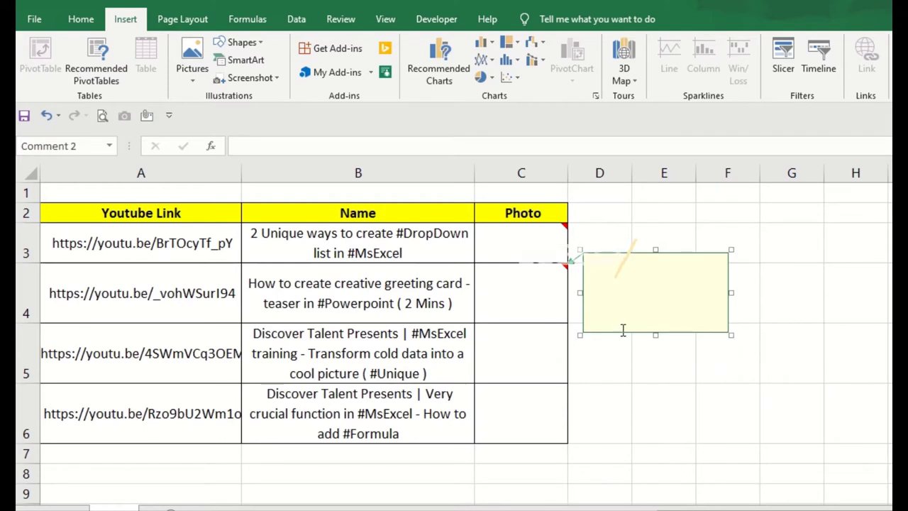
right_click(638, 297)
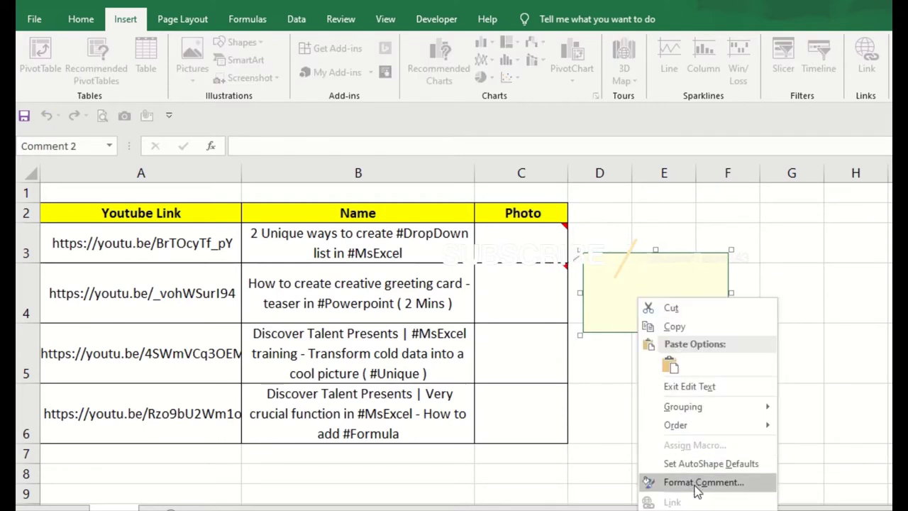
left_click(627, 264)
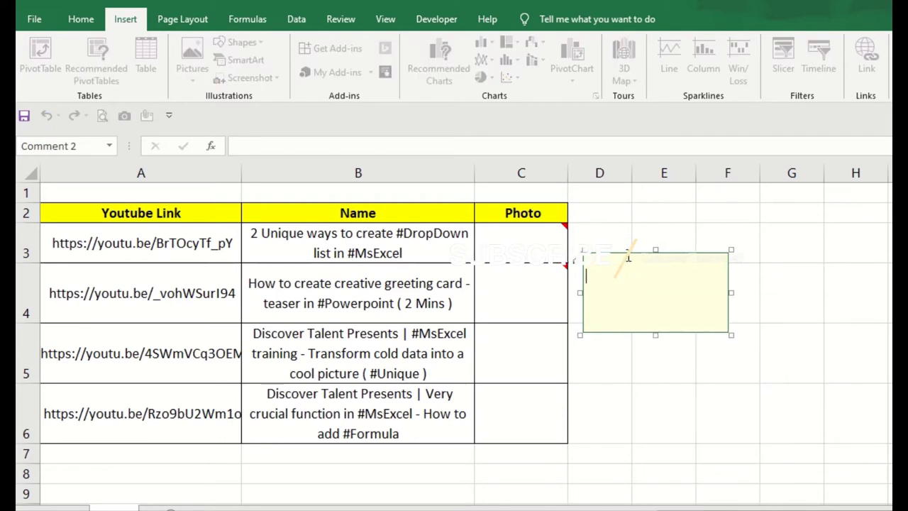
right_click(629, 257)
left_click(614, 254)
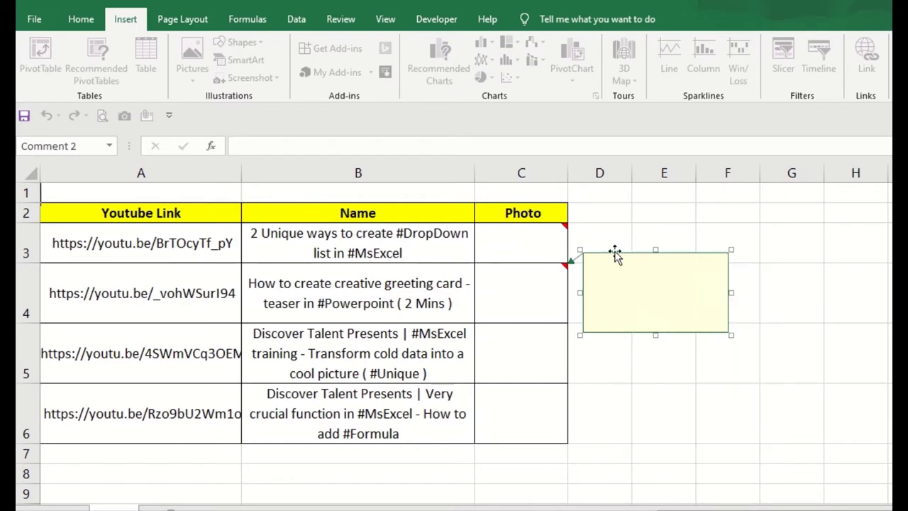
right_click(614, 255)
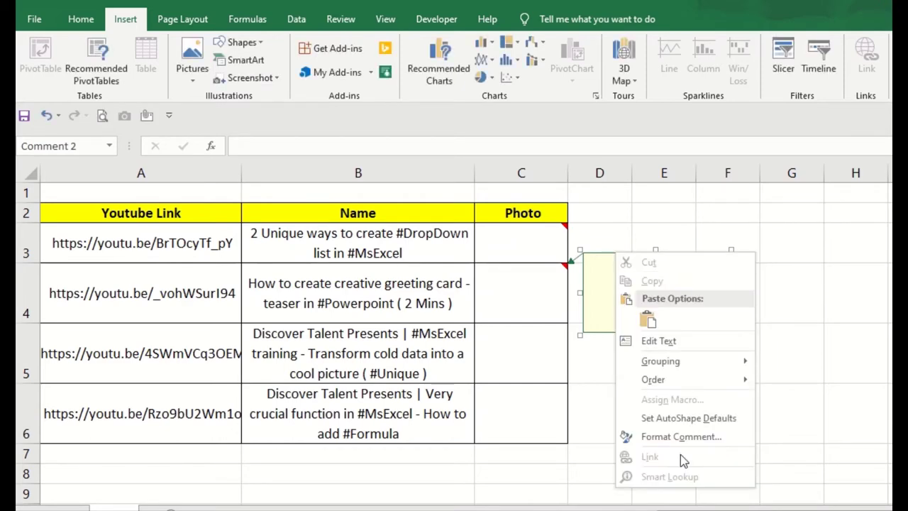
In Format Comment, review Alignment and Font, then pick Fill Effects from the Colors and Lines fill colour.
left_click(689, 436)
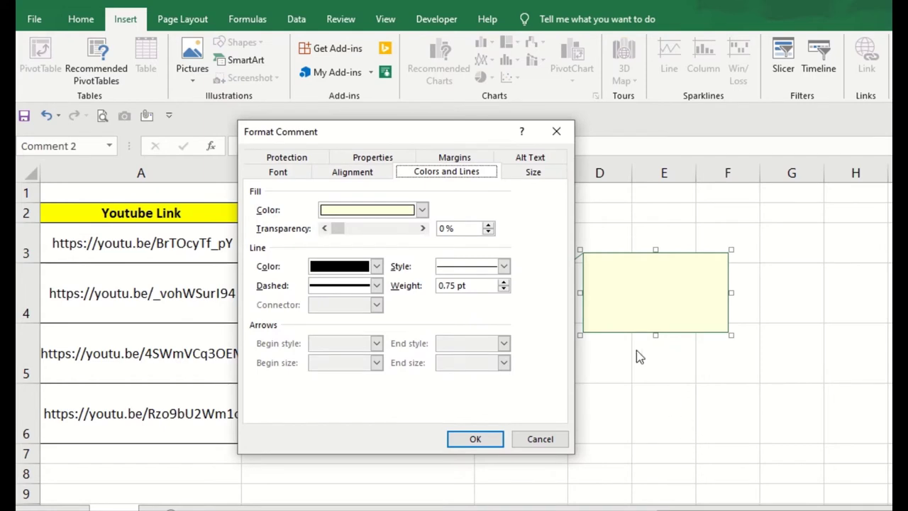
left_click(318, 175)
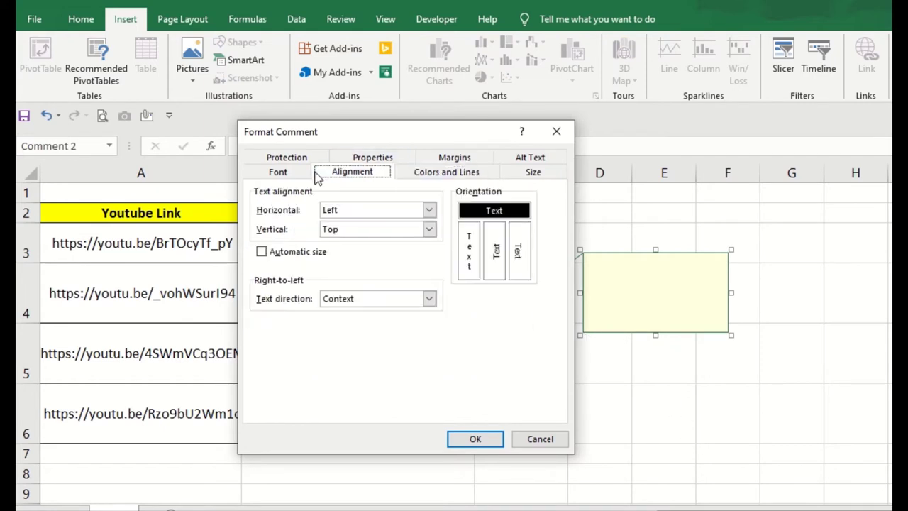
left_click(290, 175)
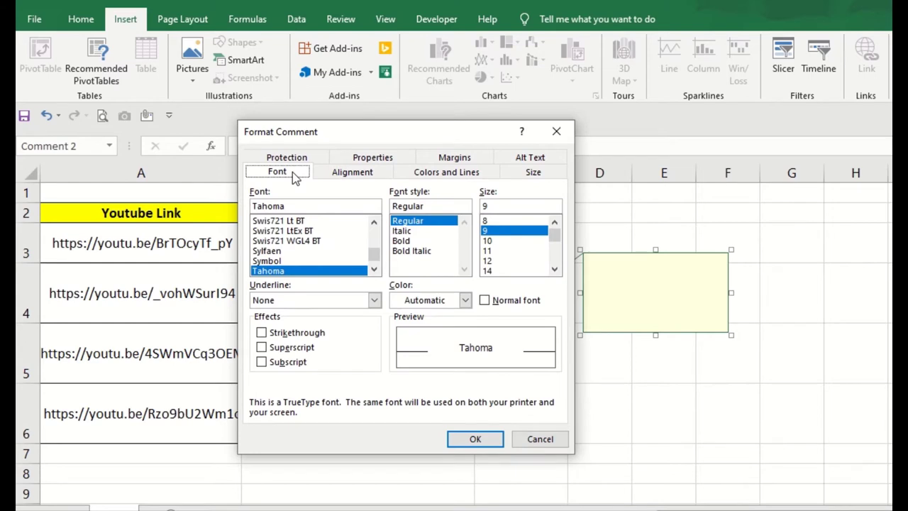
left_click(455, 175)
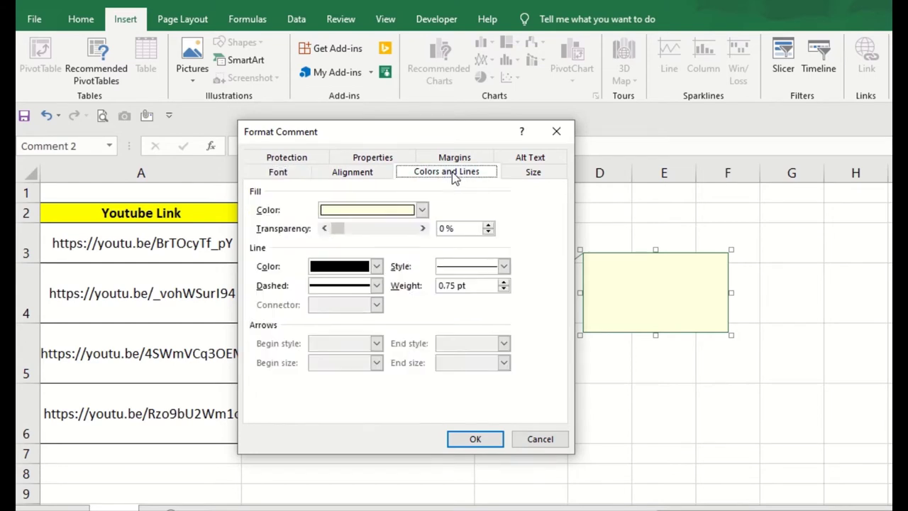
left_click(421, 210)
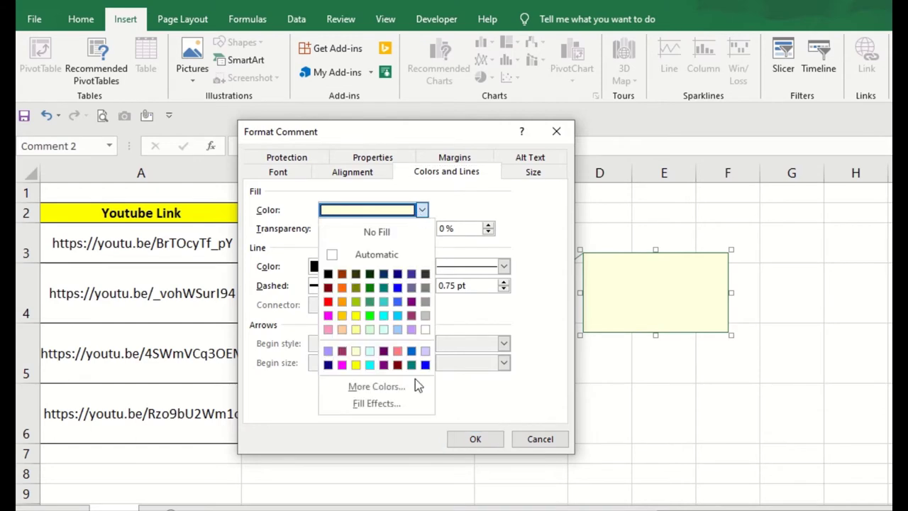
left_click(395, 410)
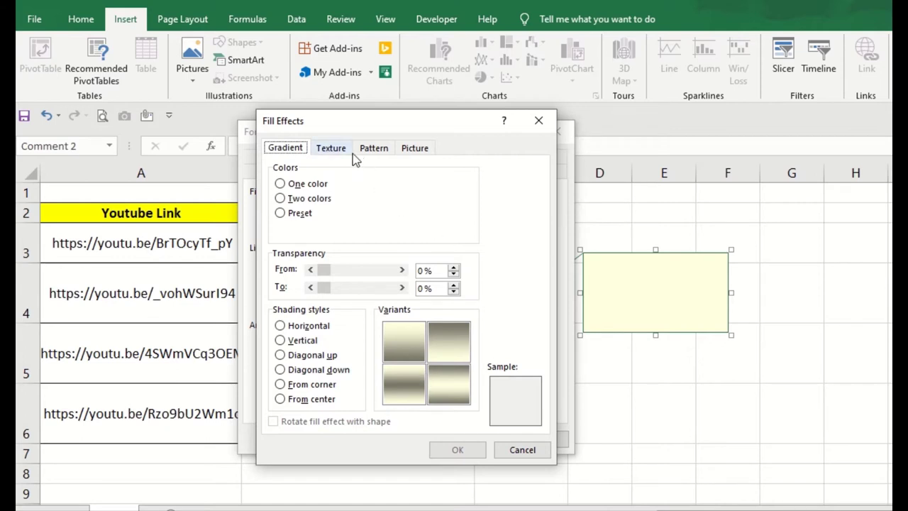
Set screenshot file 2 as the comment's picture fill and confirm both dialogs.
left_click(412, 152)
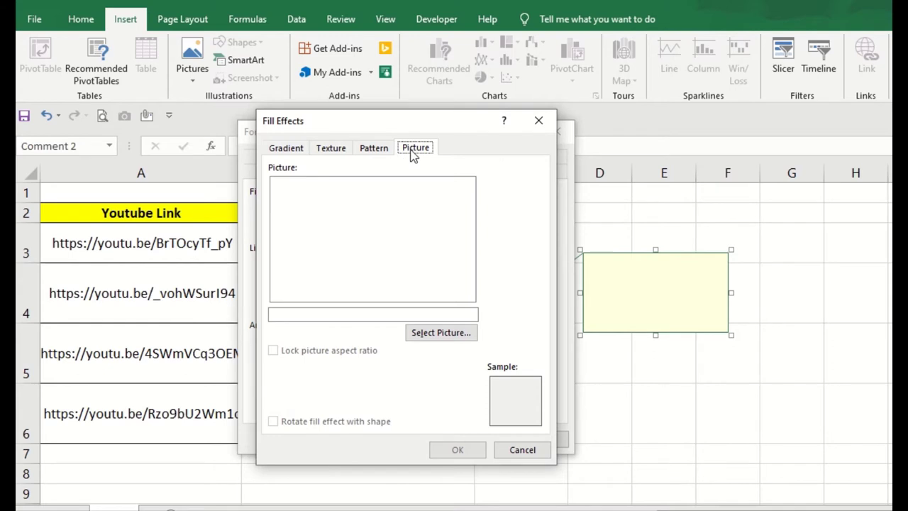
left_click(440, 333)
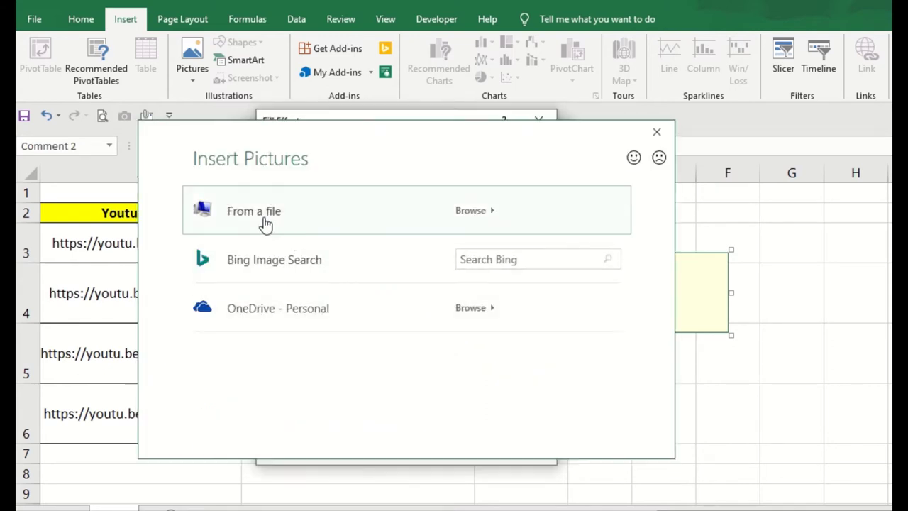
left_click(264, 219)
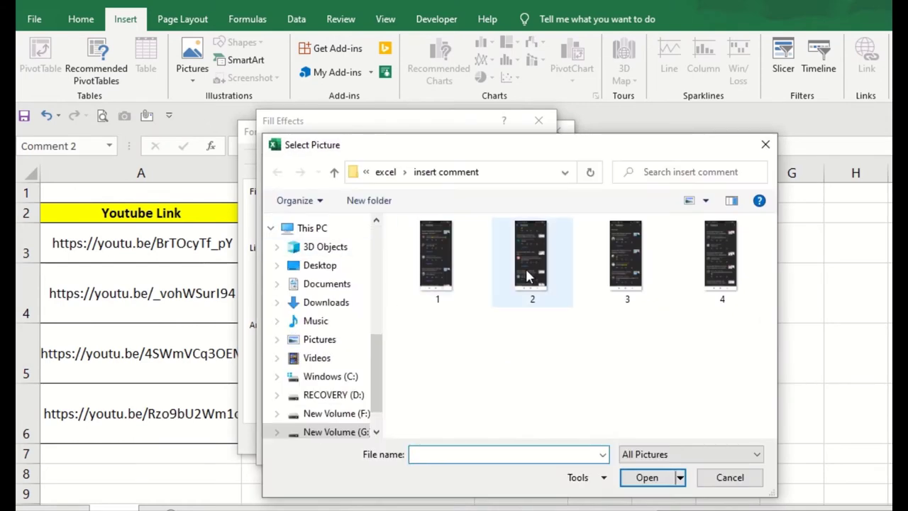
left_click(522, 263)
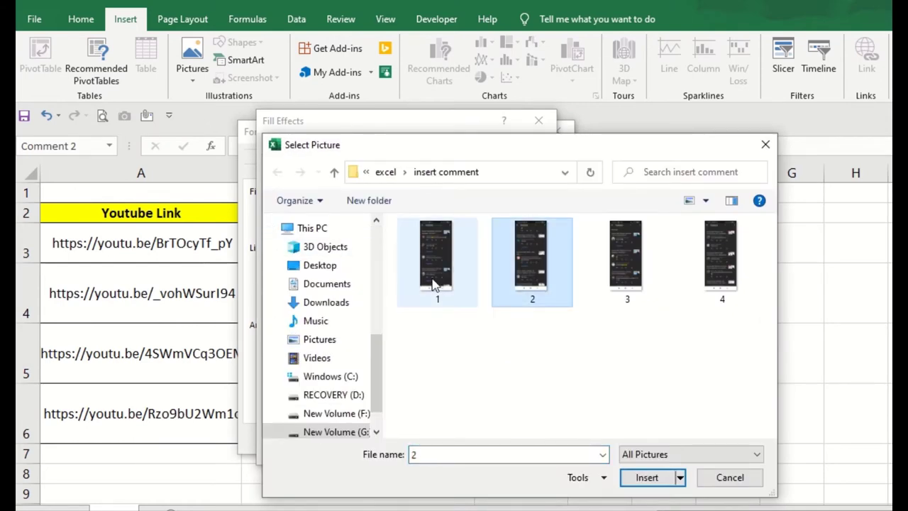
left_click(657, 483)
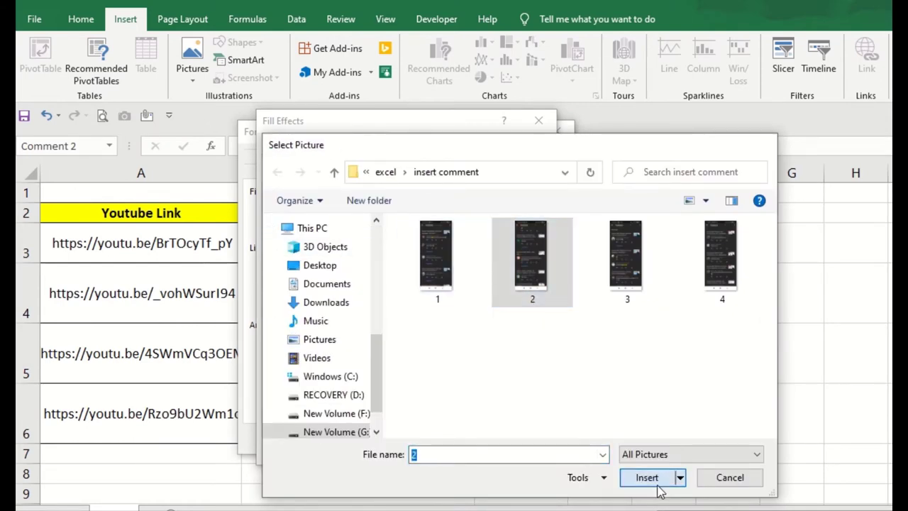
left_click(470, 450)
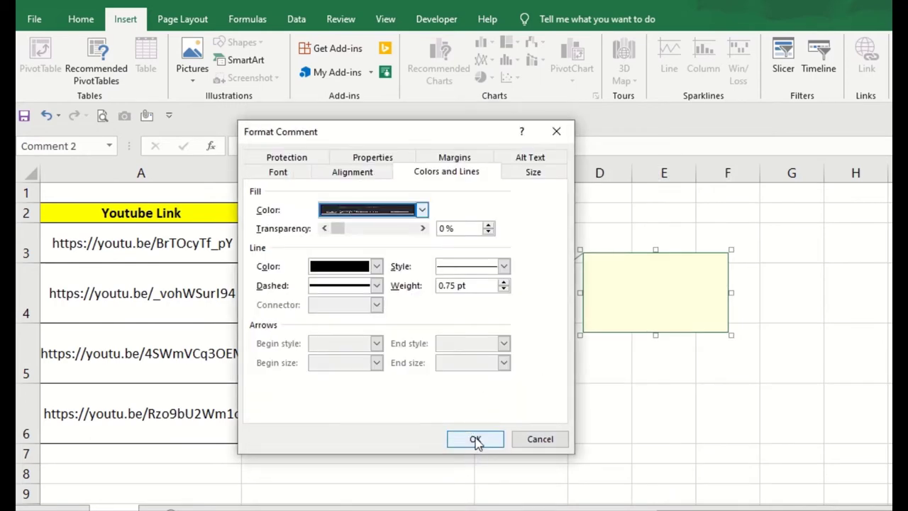
left_click(476, 440)
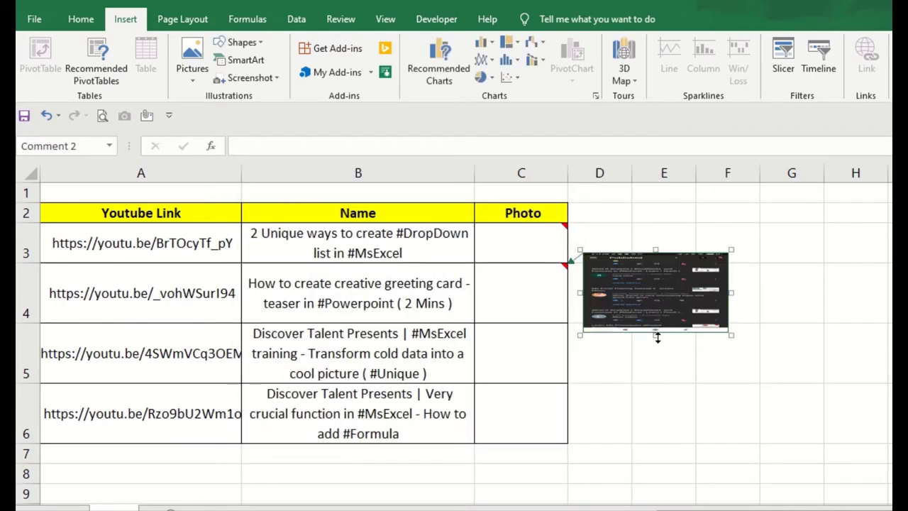
Drag the comment's bottom edge down to make the box tall enough for the screenshot.
left_click_drag(656, 335, 667, 505)
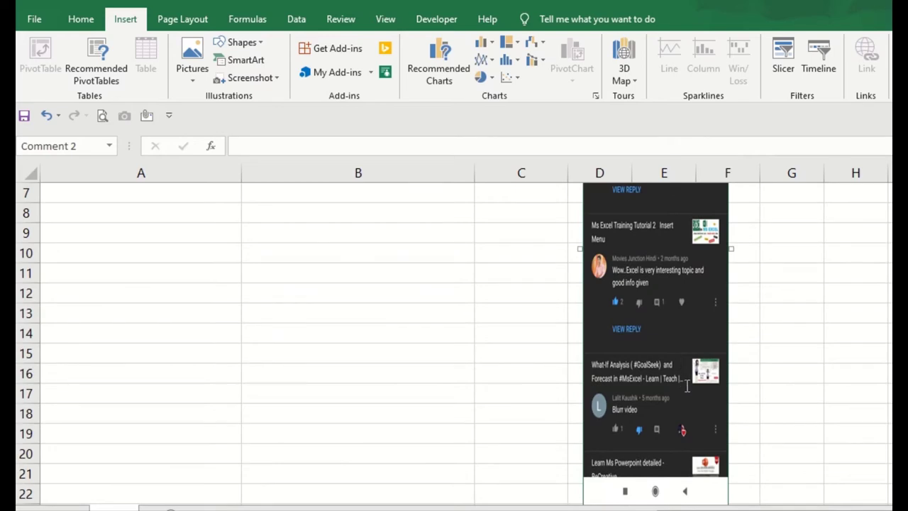
scroll(744, 435, "down", 2)
scroll(722, 415, "up", 2)
Hide the comment, confirm C4's picture pops up, then select C5 and open its context menu.
left_click(758, 356)
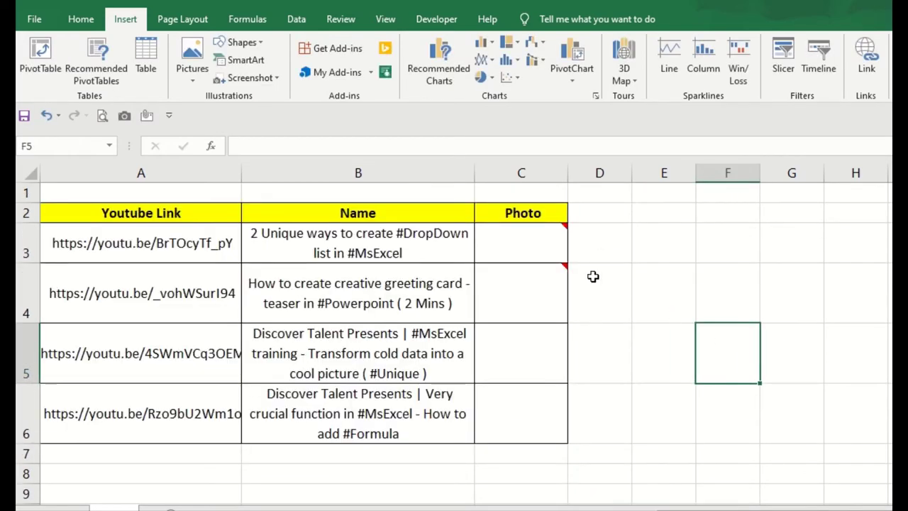
left_click(549, 283)
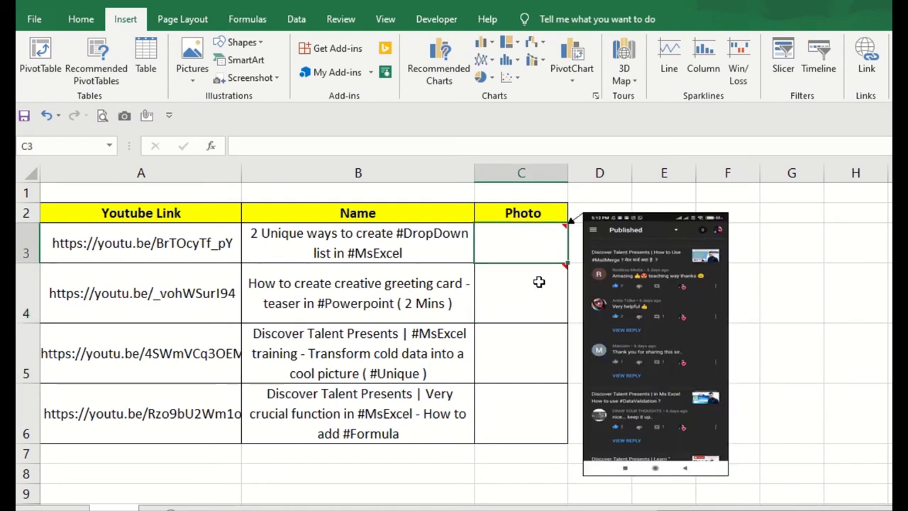
left_click(541, 330)
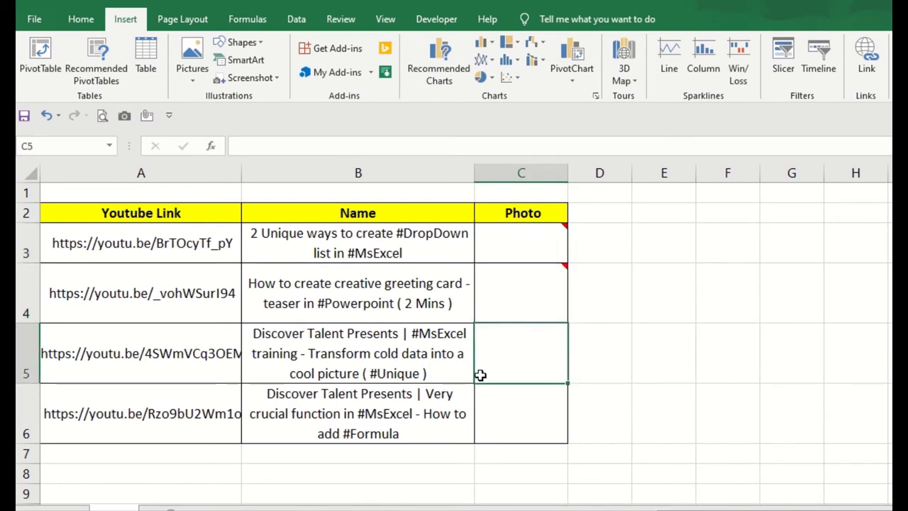
right_click(523, 345)
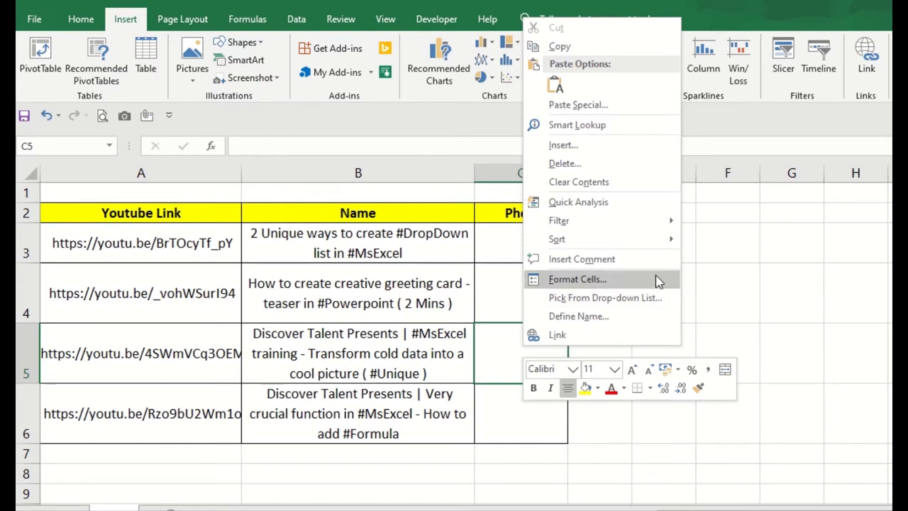
Insert a new comment on C5 and remove the author label so it's empty.
left_click(632, 259)
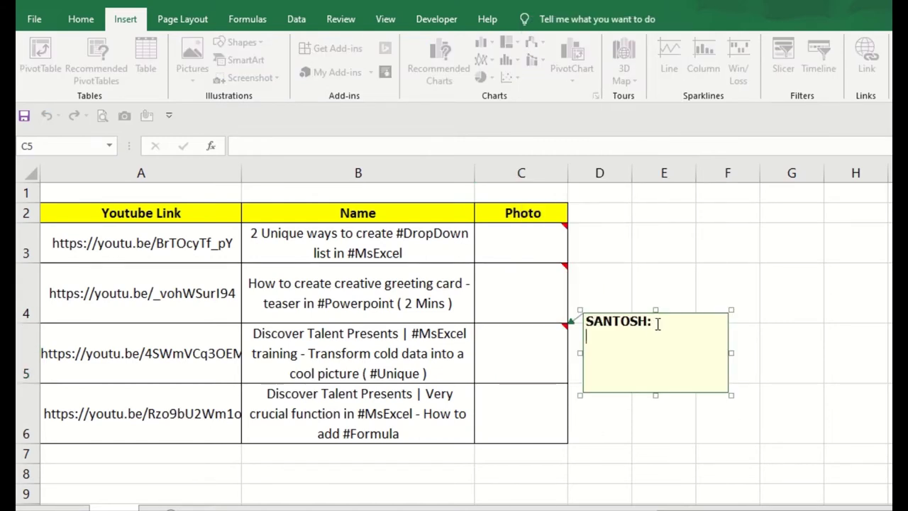
left_click_drag(654, 322, 566, 325)
key("BackSpace")
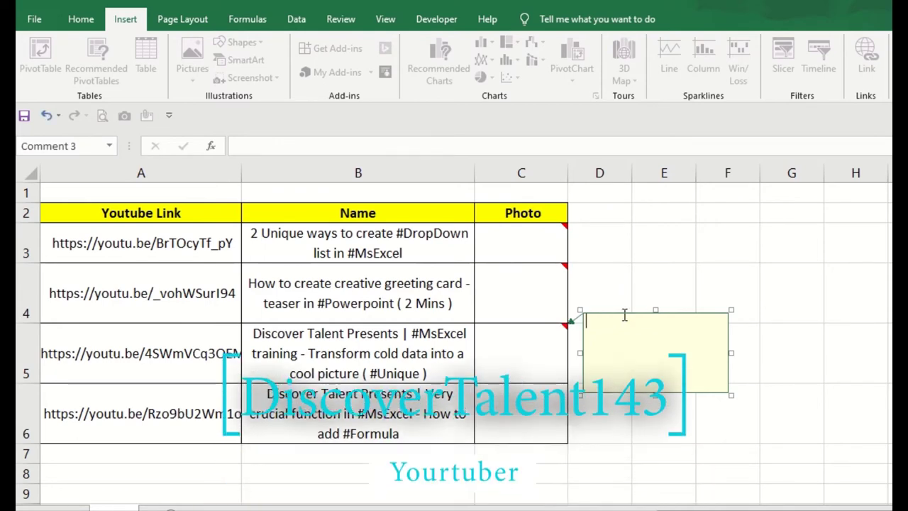
Open Format Comment for the C5 comment and choose Fill Effects from the fill colour list.
right_click(626, 312)
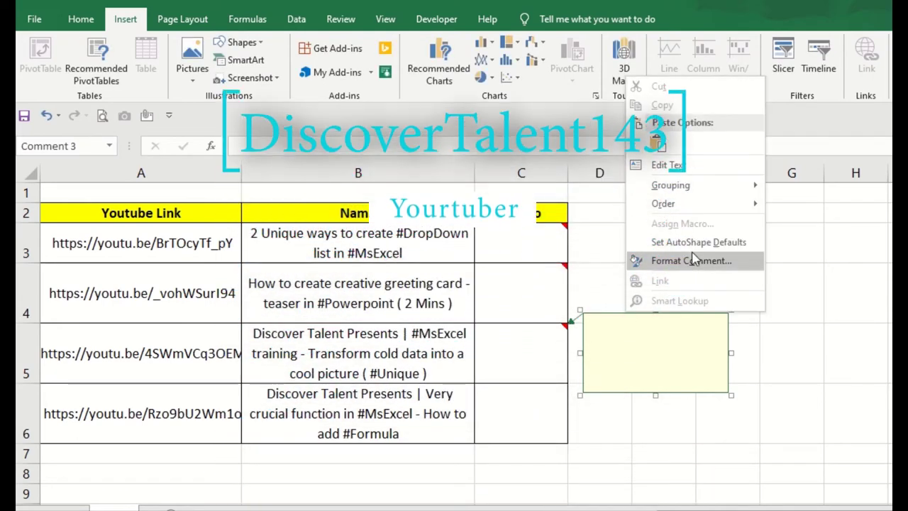
left_click(692, 260)
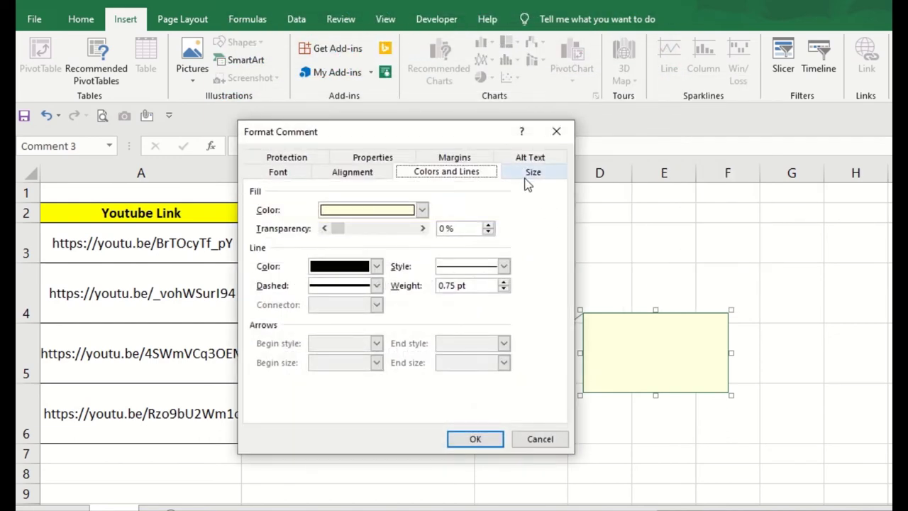
left_click(387, 209)
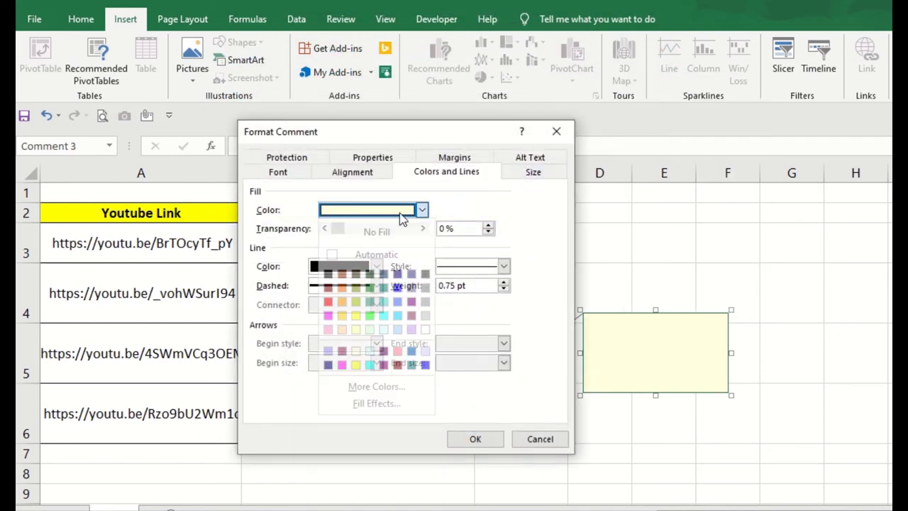
left_click(381, 402)
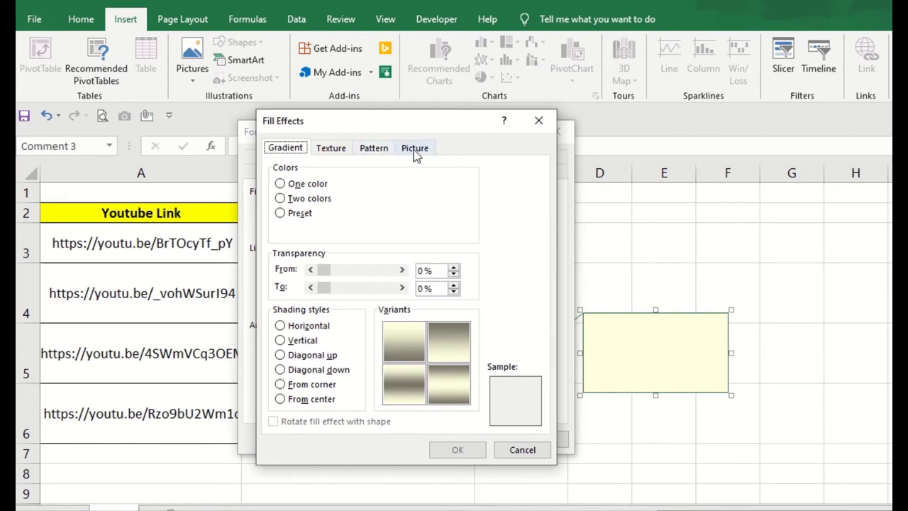
On the Picture tab, insert screenshot image 3 from a file as the fill and confirm.
left_click(415, 148)
left_click(431, 333)
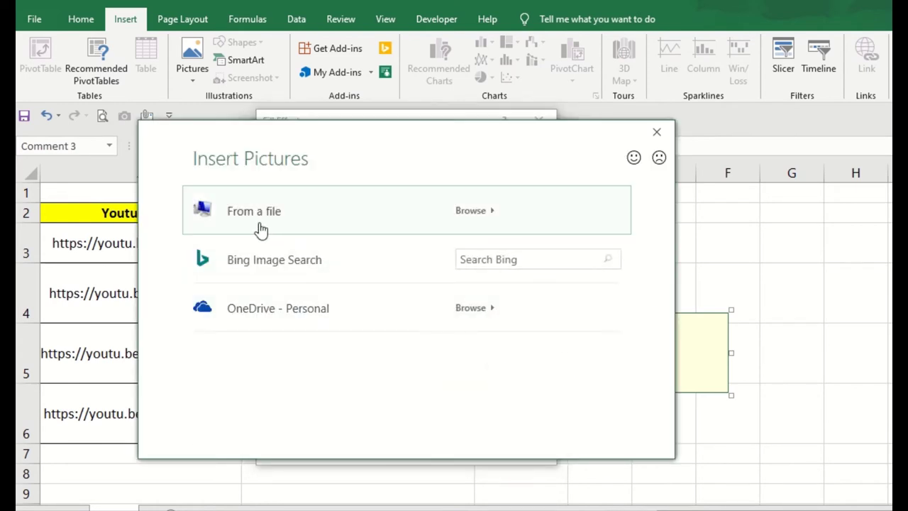
left_click(255, 221)
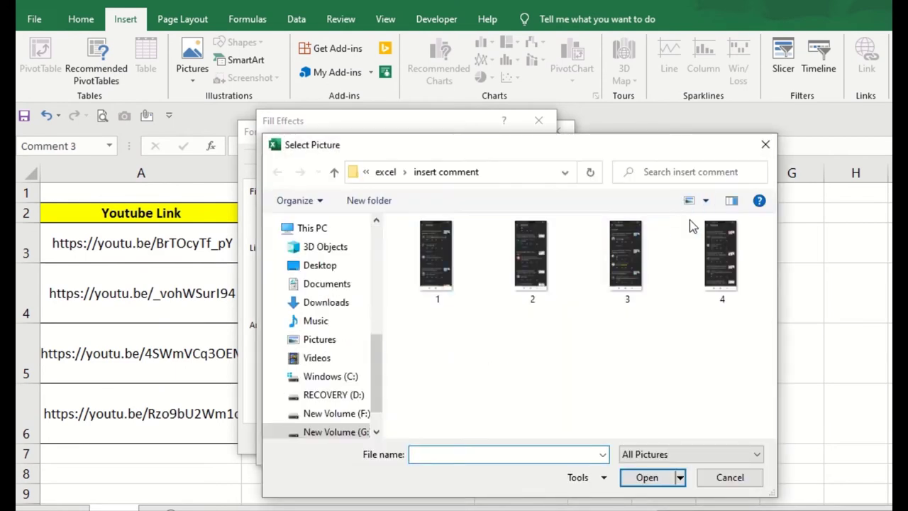
left_click(734, 475)
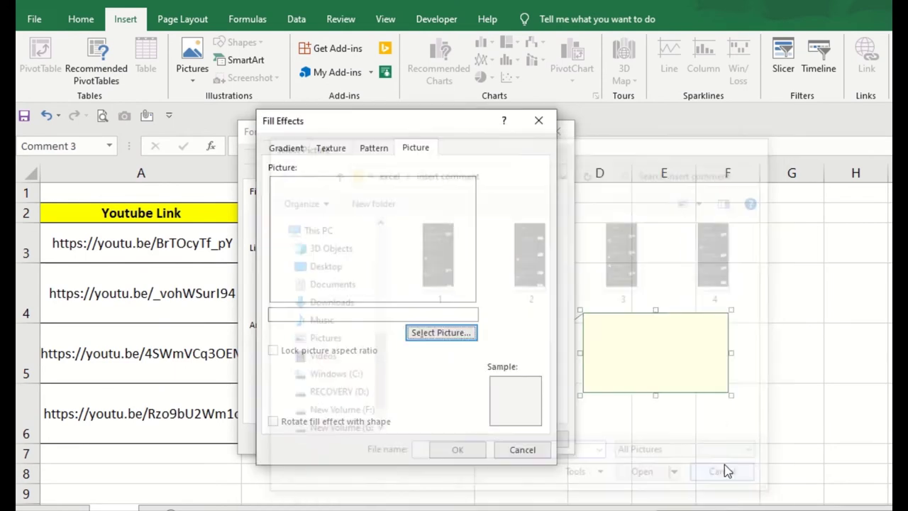
left_click(449, 335)
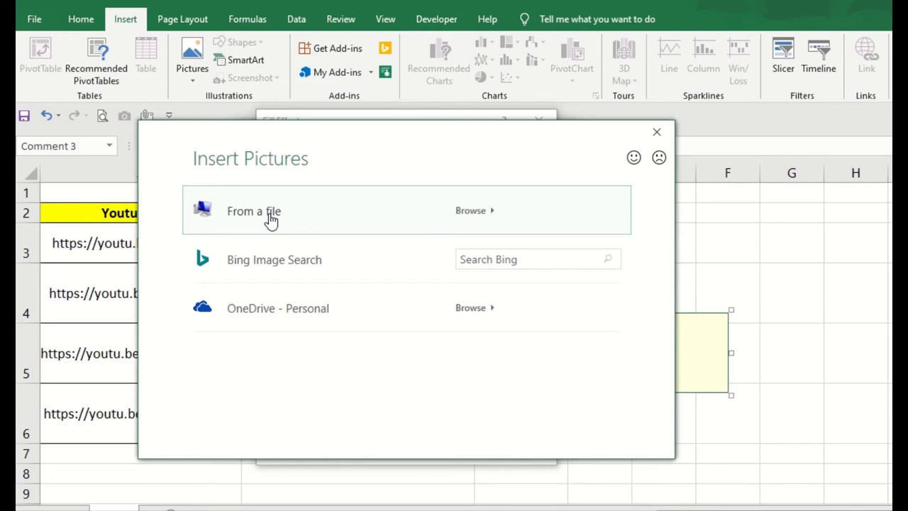
left_click(270, 213)
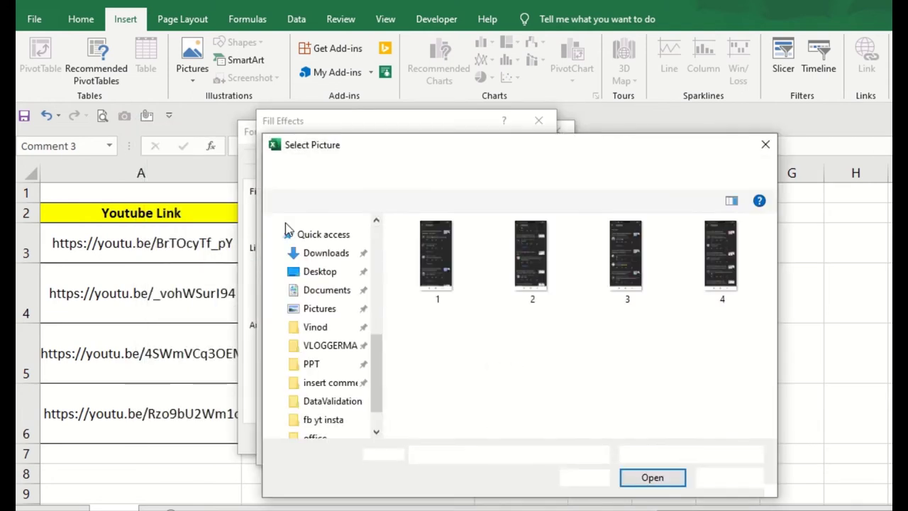
left_click(625, 256)
left_click(647, 477)
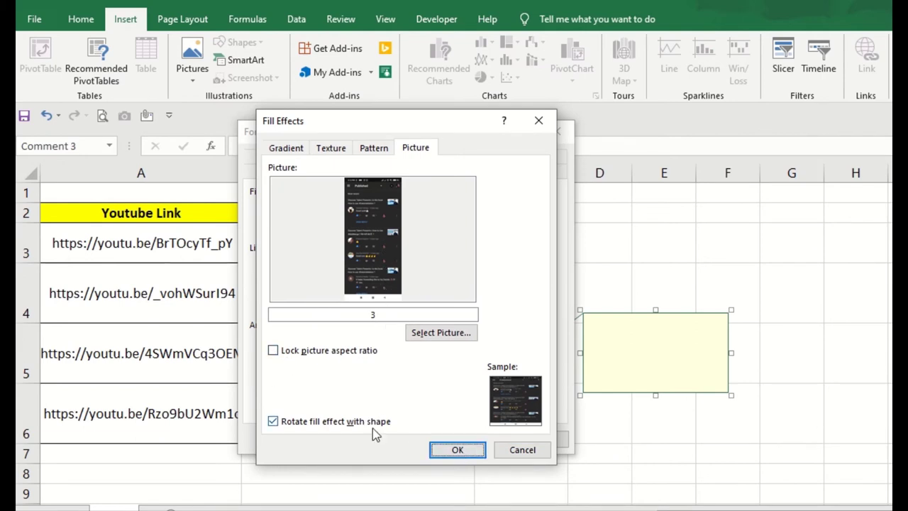
left_click(456, 450)
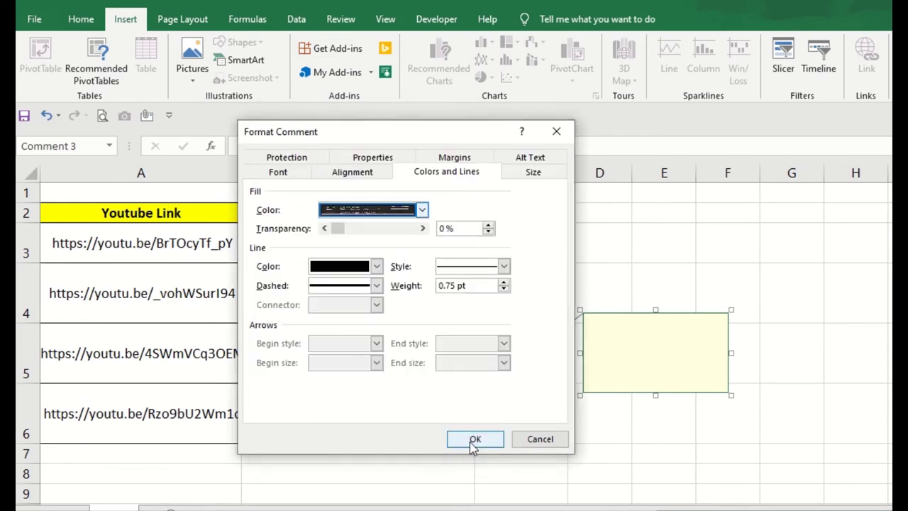
Apply the fill, then drag the C5 comment taller and wider to show the whole screenshot.
left_click(471, 440)
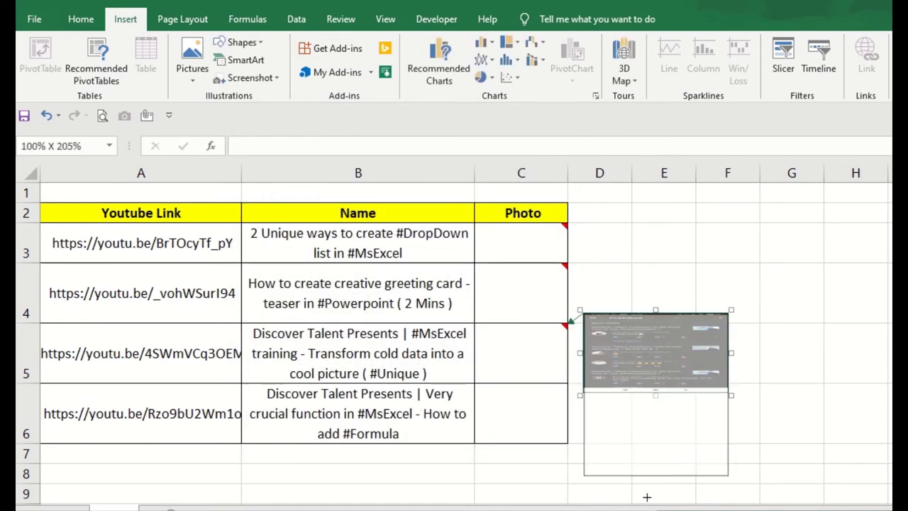
left_click_drag(654, 396, 662, 476)
scroll(698, 374, "up", 3)
scroll(733, 350, "up", 3)
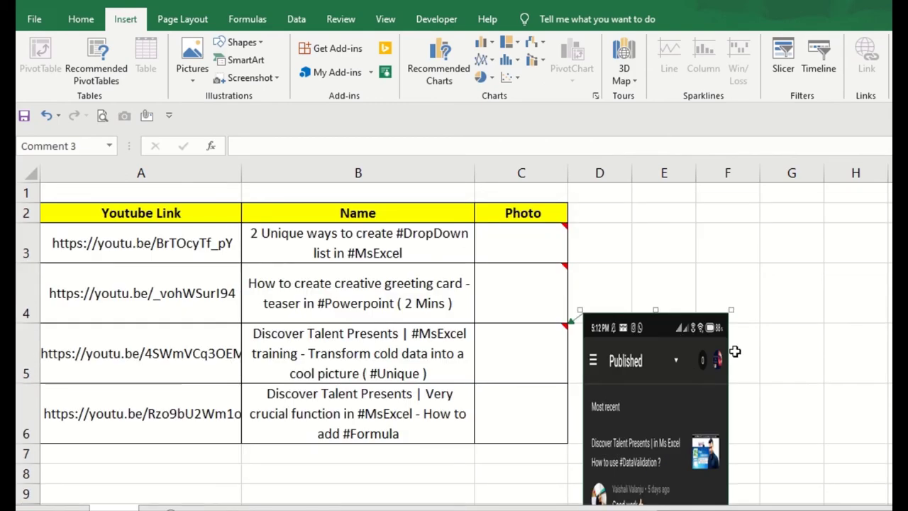
scroll(735, 425, "down", 2)
left_click_drag(731, 410, 810, 409)
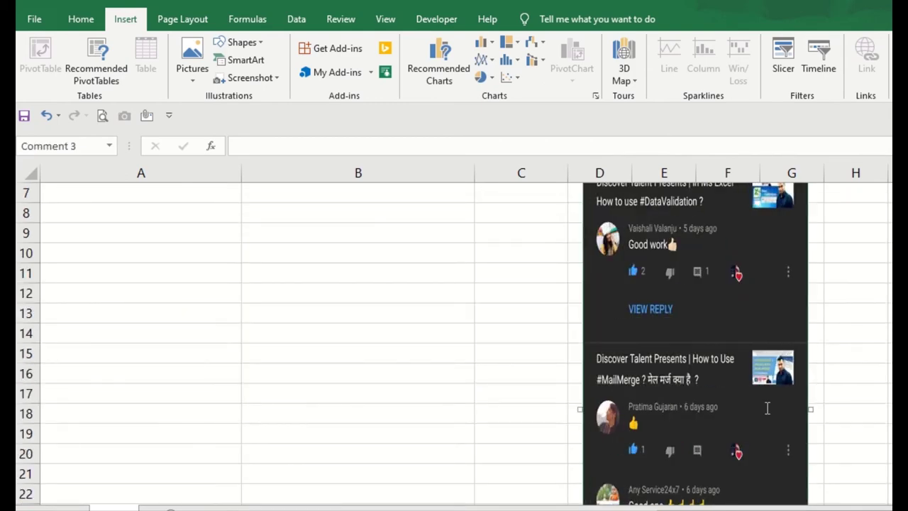
scroll(744, 412, "up", 2)
scroll(715, 417, "down", 1)
scroll(714, 417, "down", 1)
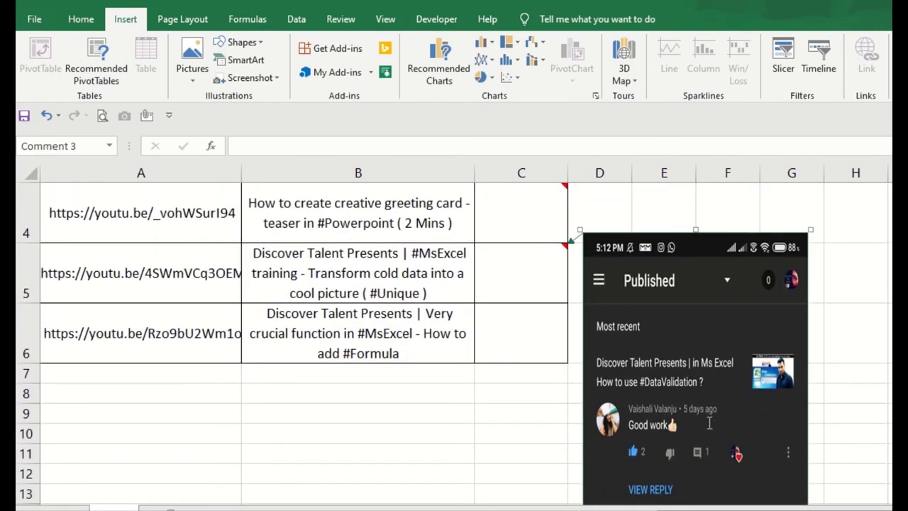
scroll(714, 417, "up", 2)
left_click(560, 287)
left_click(546, 252)
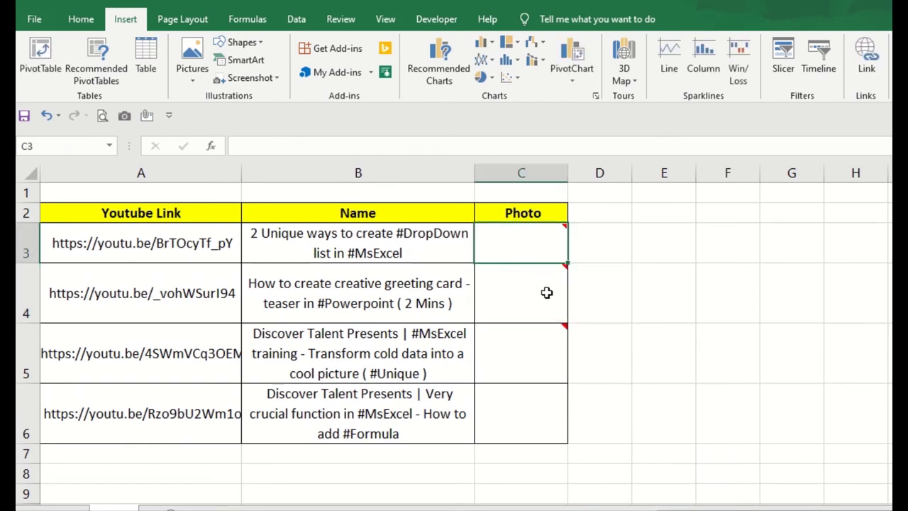
left_click(546, 294)
left_click(549, 338)
left_click(259, 288)
left_click(103, 255)
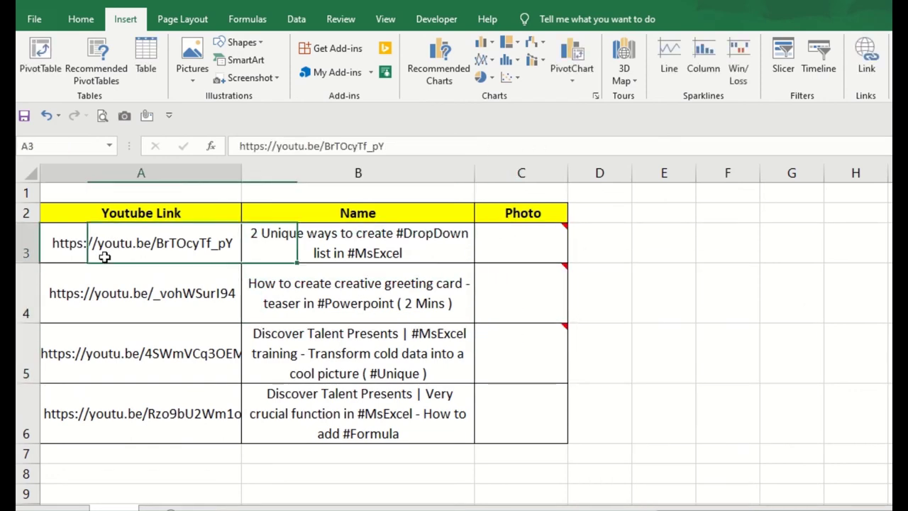
left_click(121, 308)
left_click(295, 296)
key("Down")
left_click(187, 336)
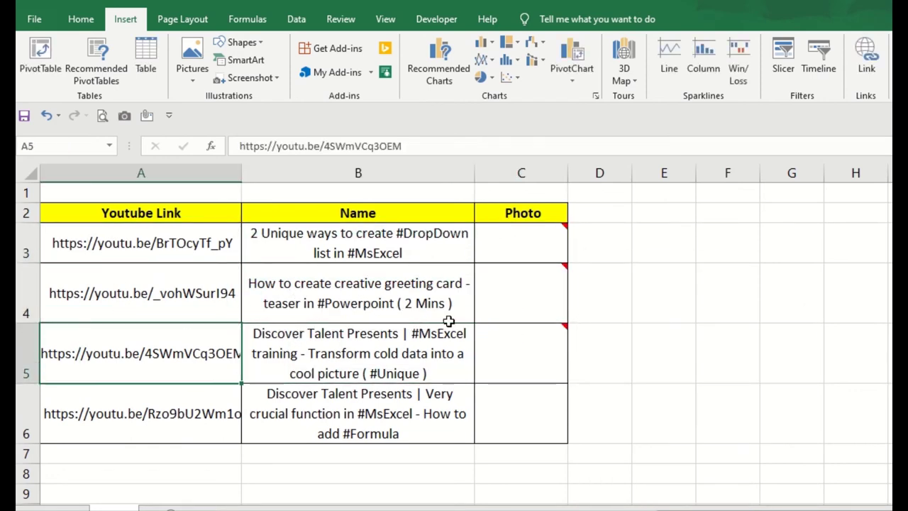
left_click(519, 340)
mouse_move(519, 340)
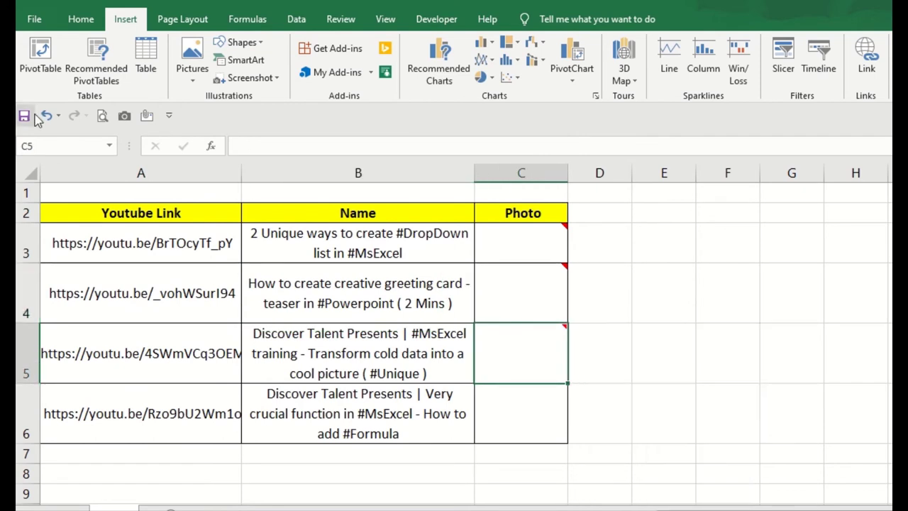
mouse_move(149, 217)
left_mouse_down()
mouse_move(446, 435)
mouse_move(489, 435)
left_mouse_up()
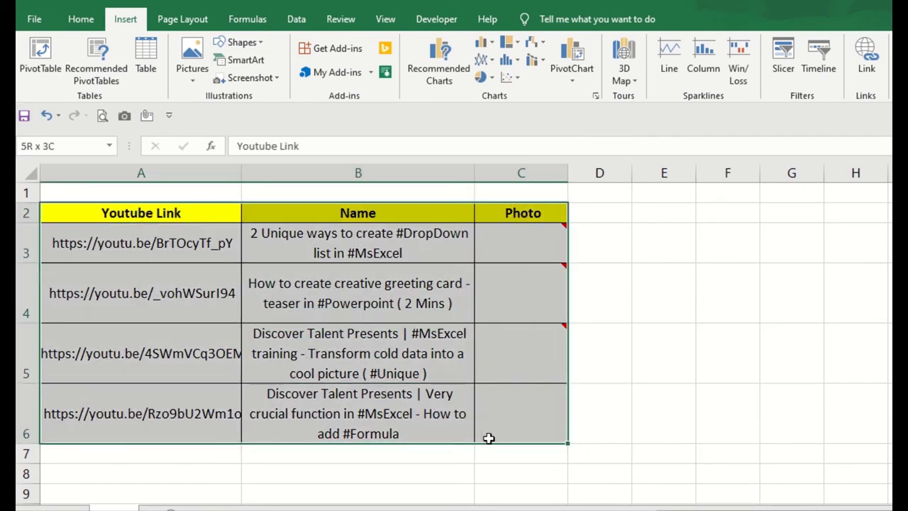
left_click(534, 343)
mouse_move(535, 343)
left_click(543, 294)
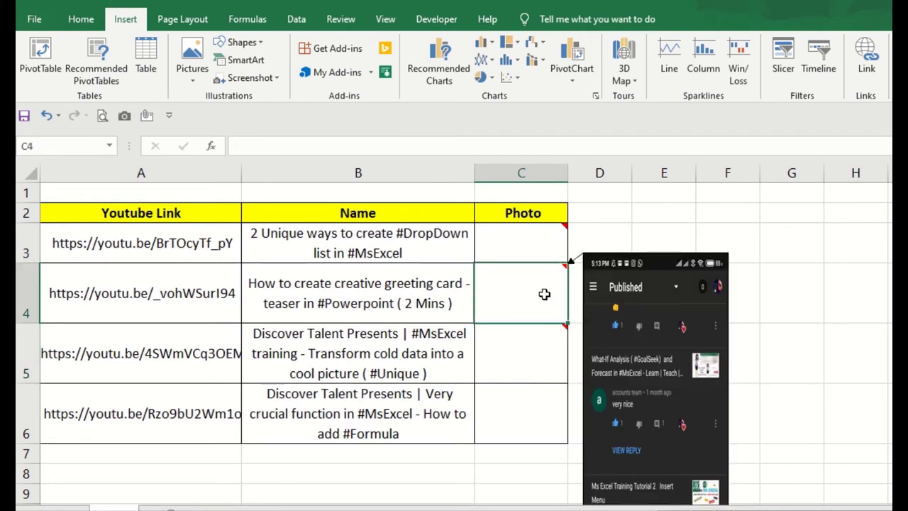
left_click(537, 241)
left_click(545, 306)
left_click(547, 349)
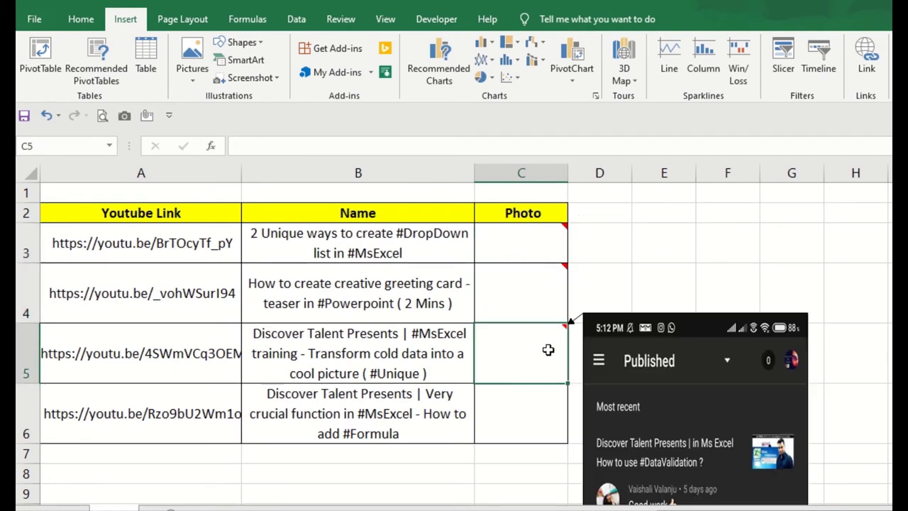